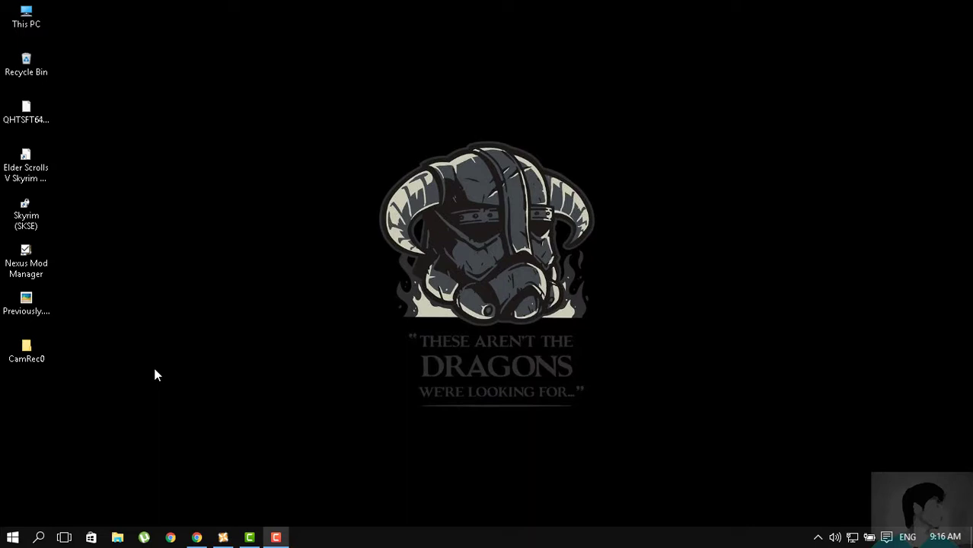
pyautogui.doubleClick(10, 307)
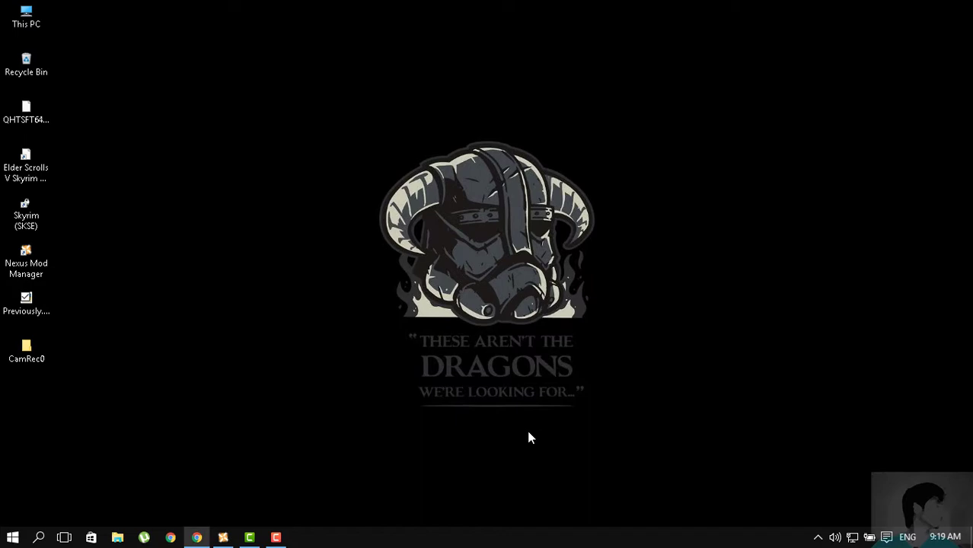
# Launch Registry Editor by running regedit from the Run box.
pyautogui.press('super+r')
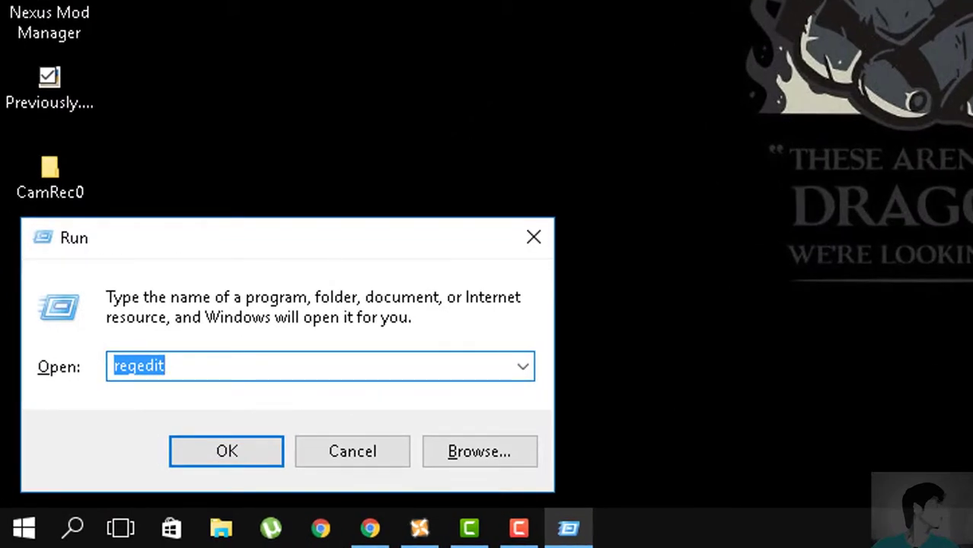
pyautogui.press('Return')
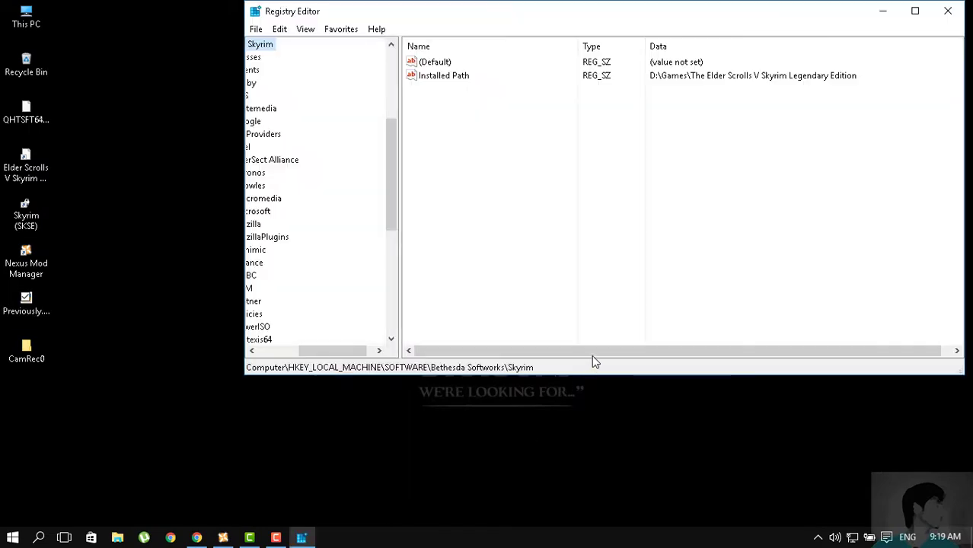
pyautogui.moveTo(353, 350); pyautogui.dragTo(270, 350)
# Collapse Bethesda Softworks, SOFTWARE and HKEY_LOCAL_MACHINE back to the top-level hives.
pyautogui.moveTo(391, 213); pyautogui.dragTo(397, 137)
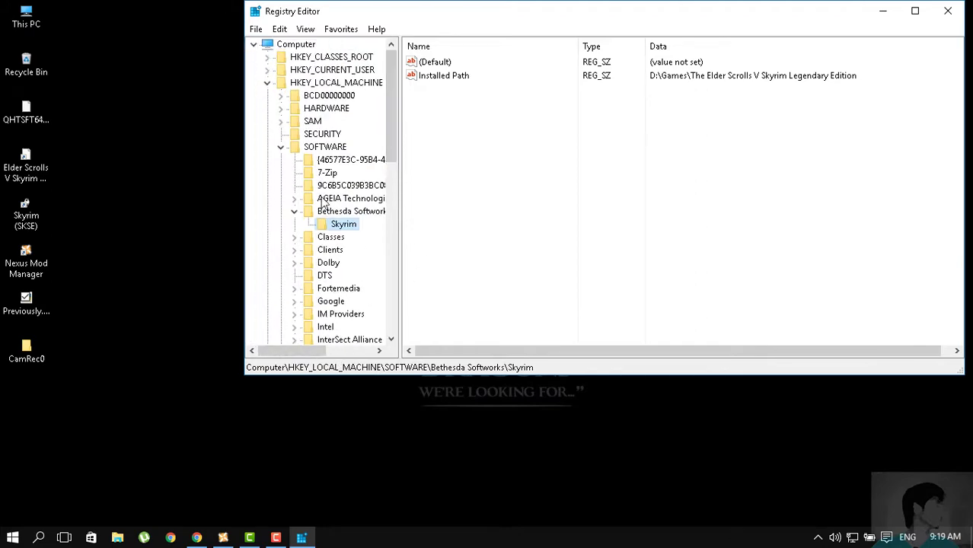
pyautogui.click(294, 211)
pyautogui.click(280, 146)
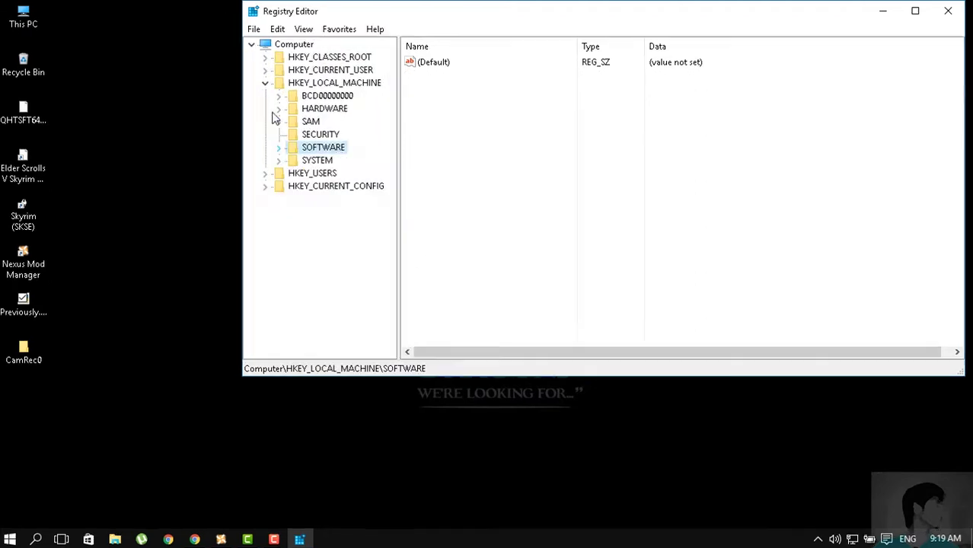
pyautogui.click(268, 82)
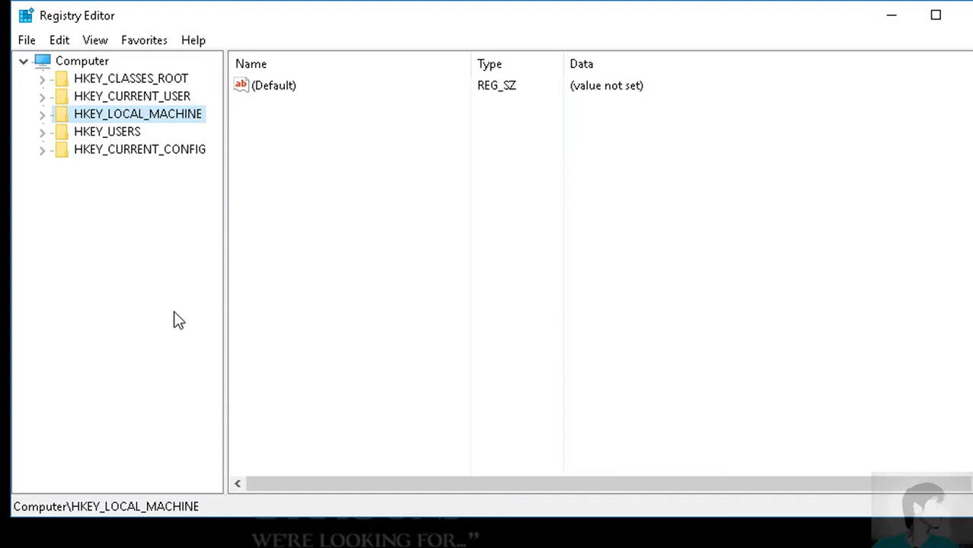
# Expand HKEY_LOCAL_MACHINE > SOFTWARE > Bethesda Softworks and select the Skyrim key.
pyautogui.click(48, 123)
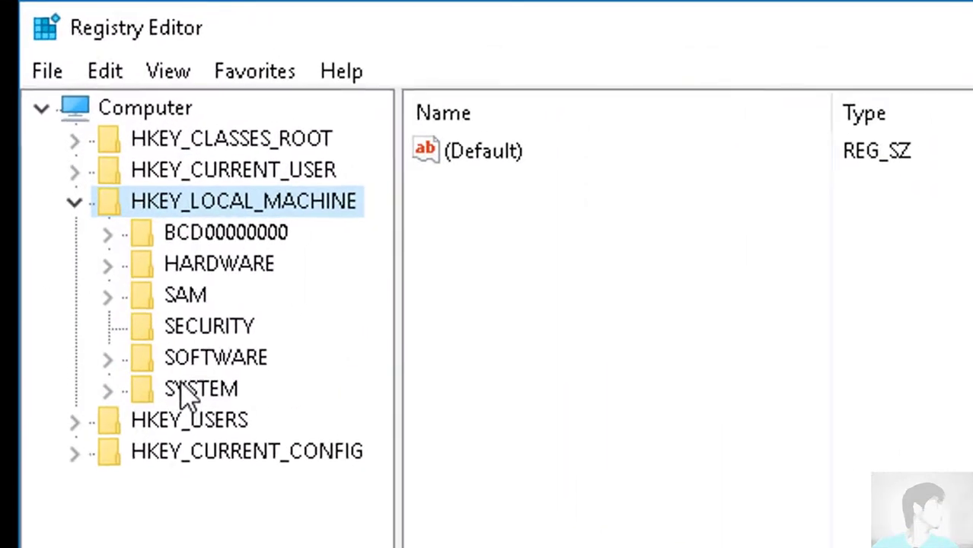
pyautogui.click(120, 376)
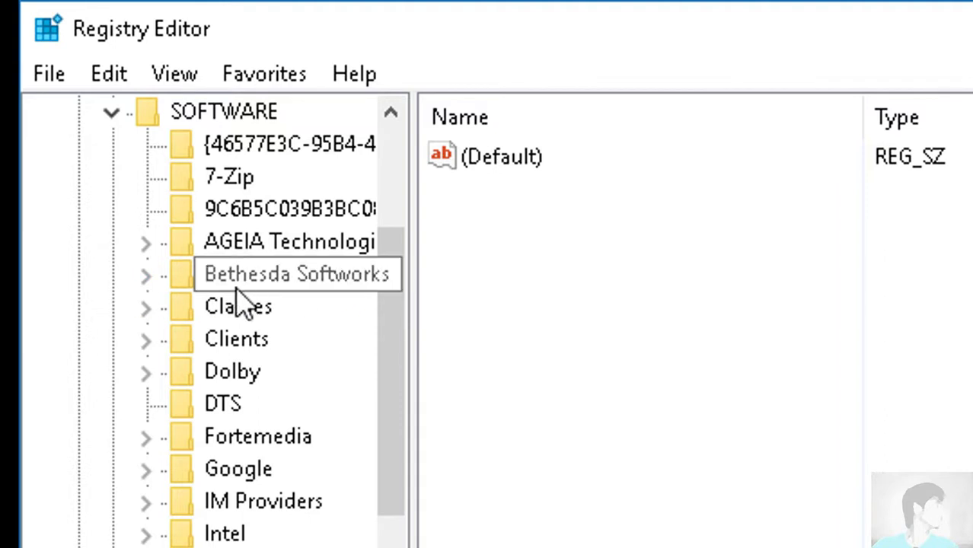
pyautogui.click(145, 274)
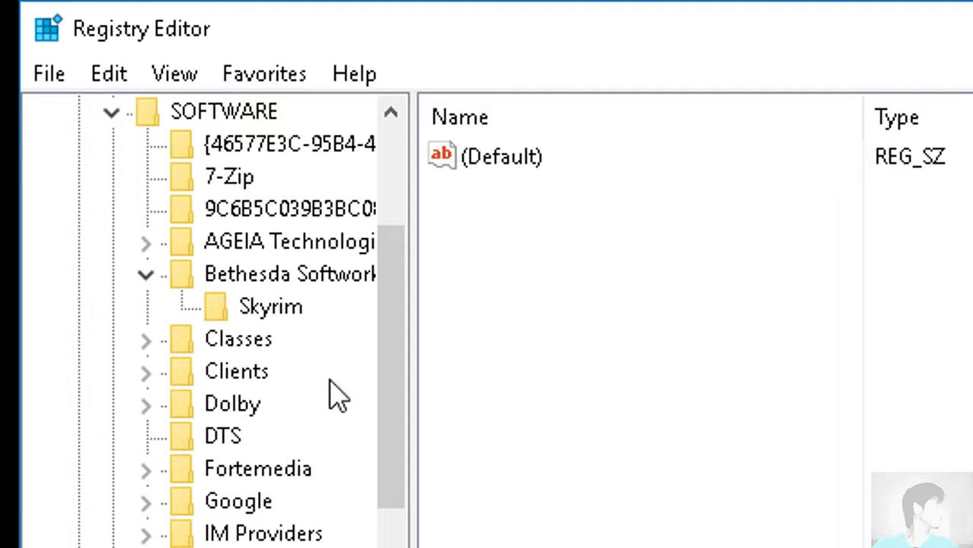
pyautogui.click(272, 308)
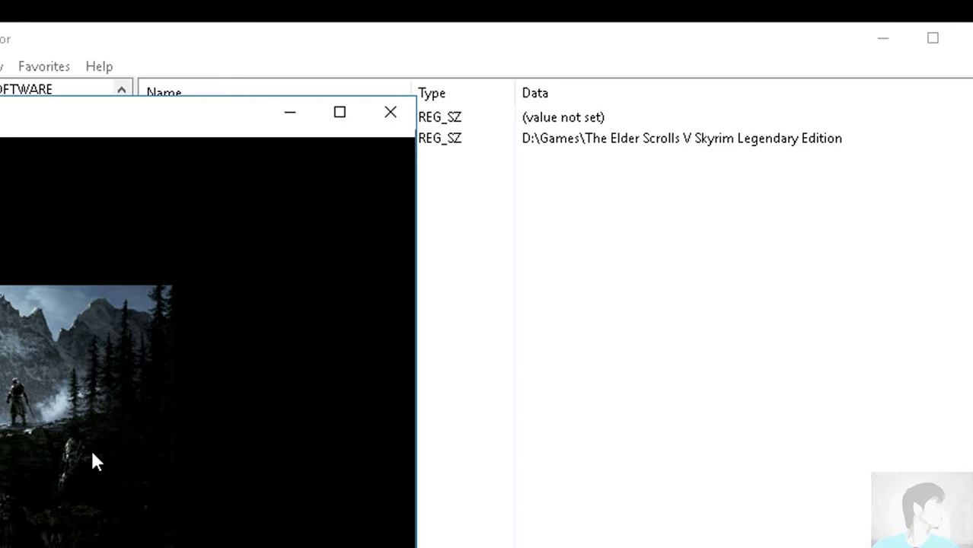
# Close the Skyrim launcher and open the Installed Path value for editing.
pyautogui.click(389, 112)
pyautogui.click(242, 145)
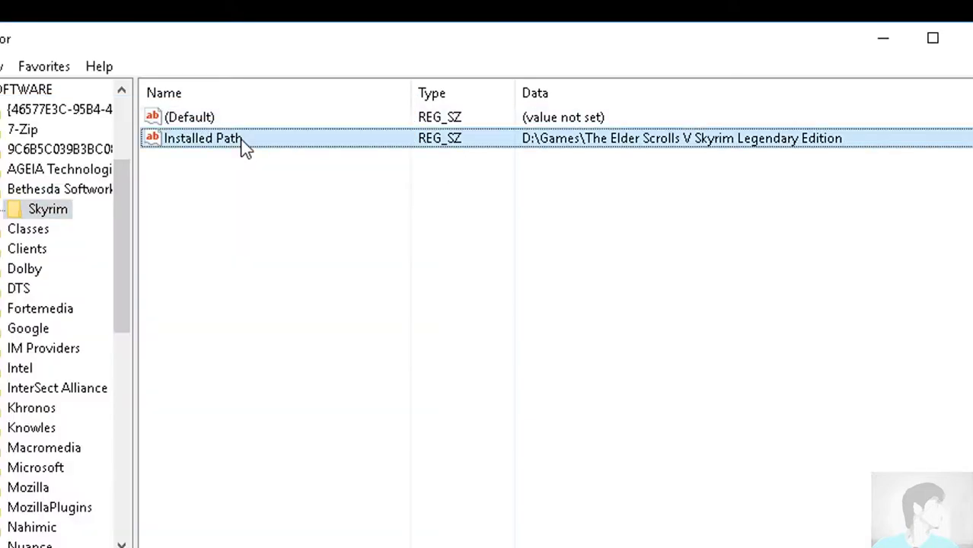
pyautogui.doubleClick(242, 145)
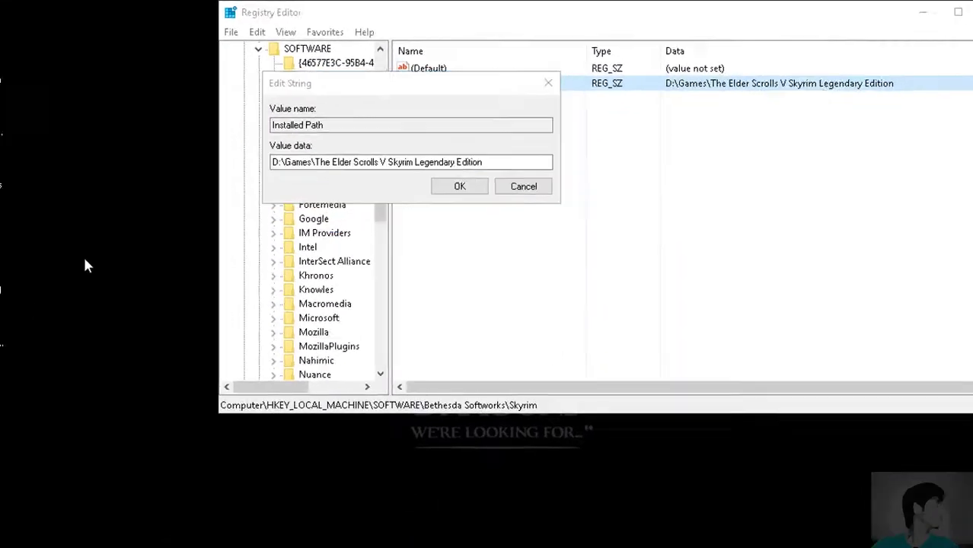
# Copy the game folder path from the Skyrim shortcut's file location window.
pyautogui.doubleClick(31, 175)
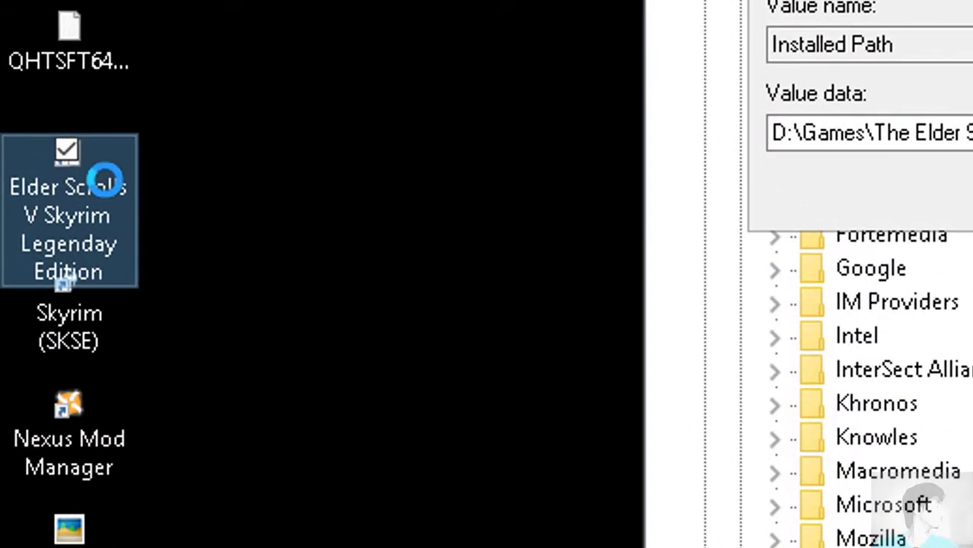
pyautogui.rightClick(110, 182)
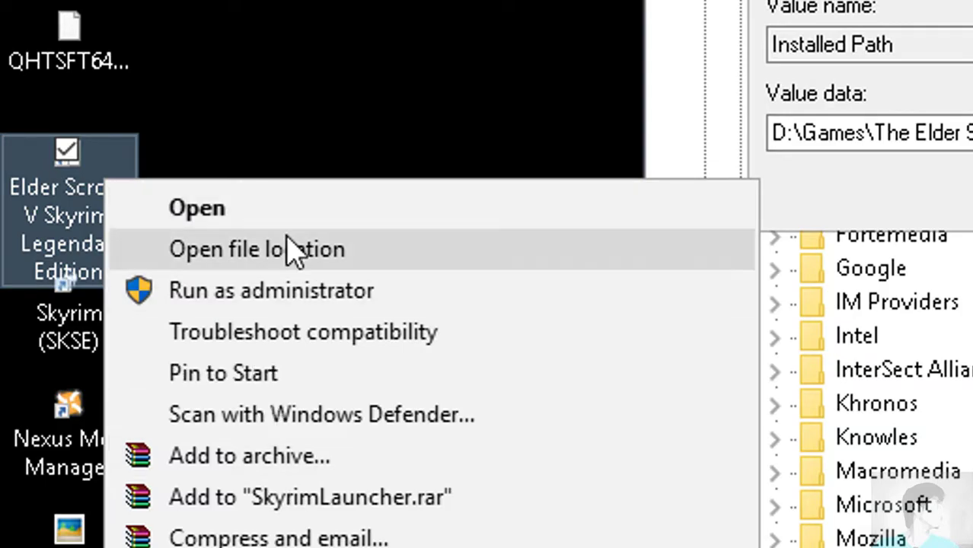
pyautogui.click(295, 250)
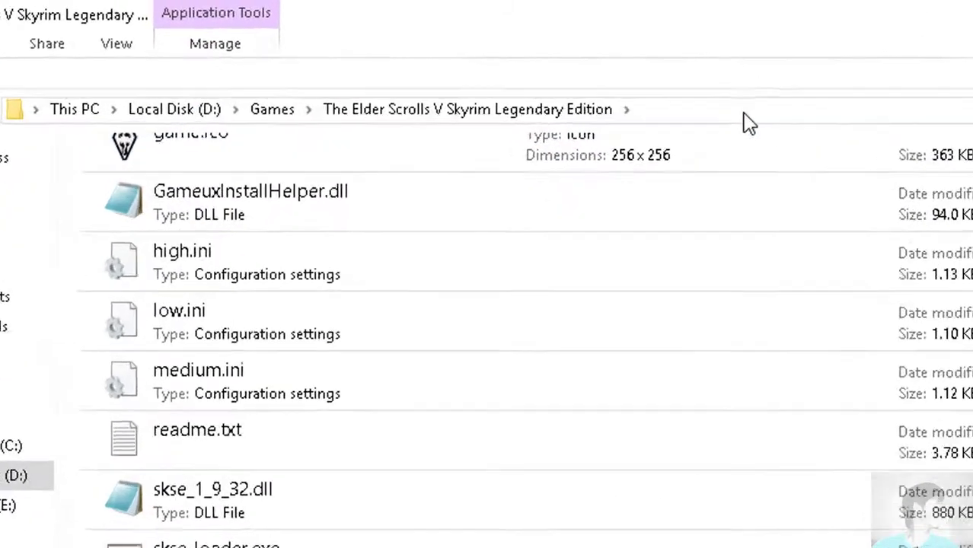
pyautogui.click(745, 116)
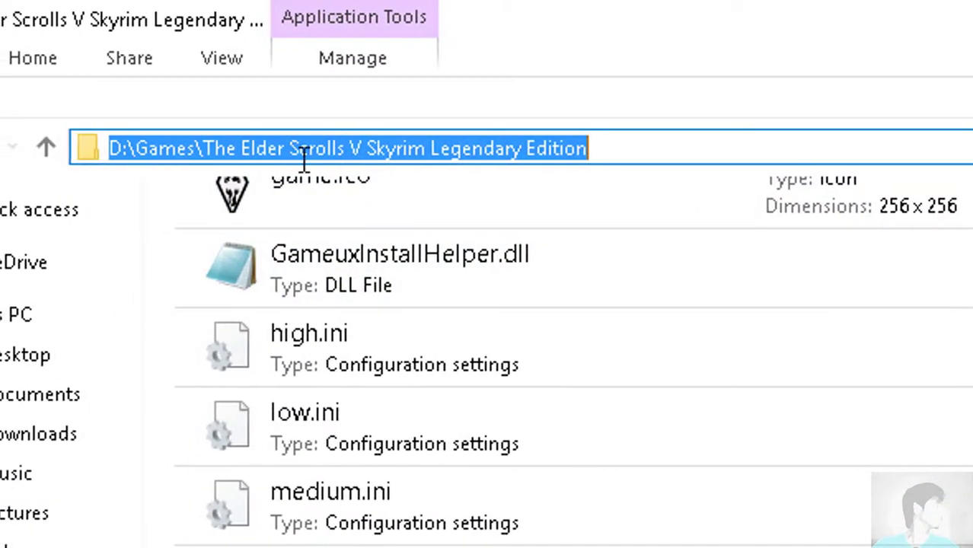
pyautogui.rightClick(516, 148)
pyautogui.click(559, 256)
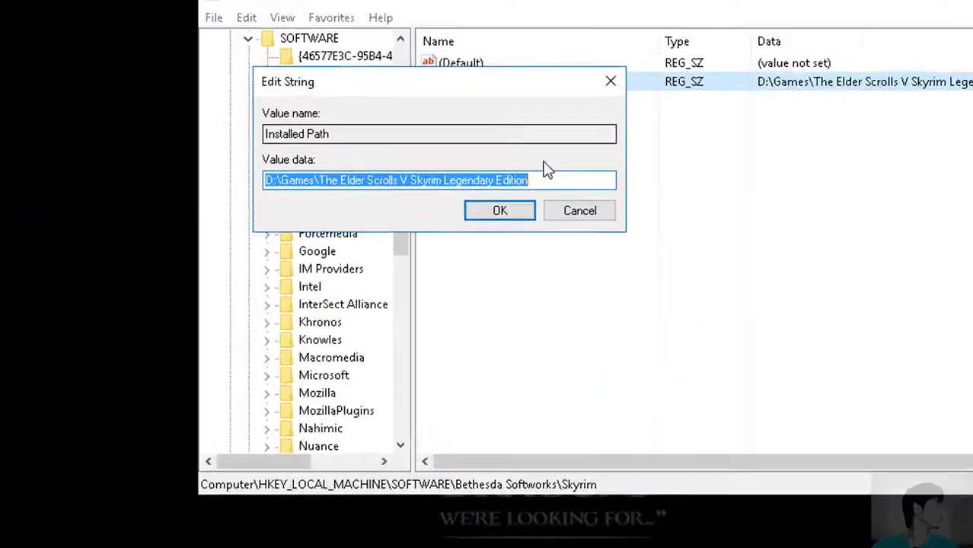
# Paste D:\Games\The Elder Scrolls V Skyrim Legendary Edition as the Value data and save.
pyautogui.rightClick(548, 181)
pyautogui.click(571, 274)
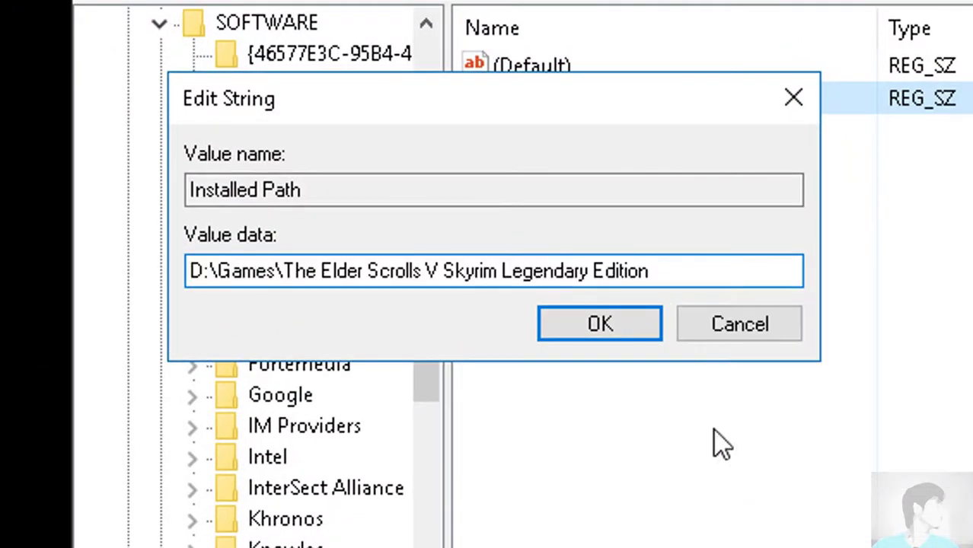
pyautogui.click(659, 338)
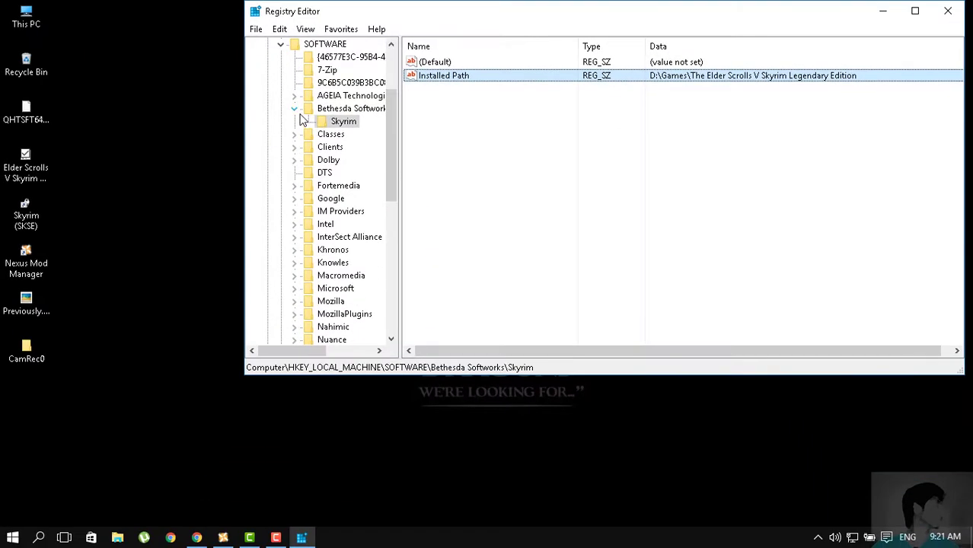
# Collapse Bethesda Softworks, then dismiss the Start and account menus.
pyautogui.click(294, 108)
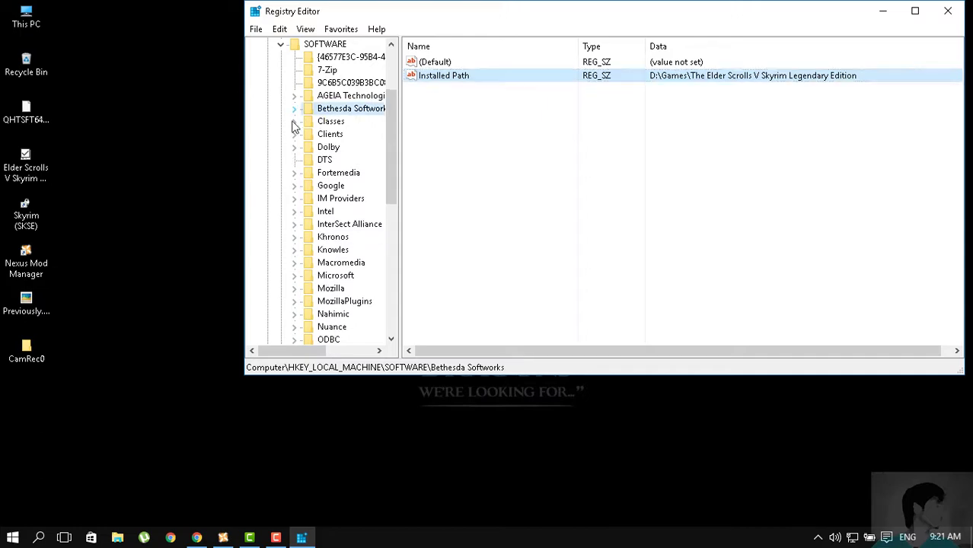
pyautogui.press('super')
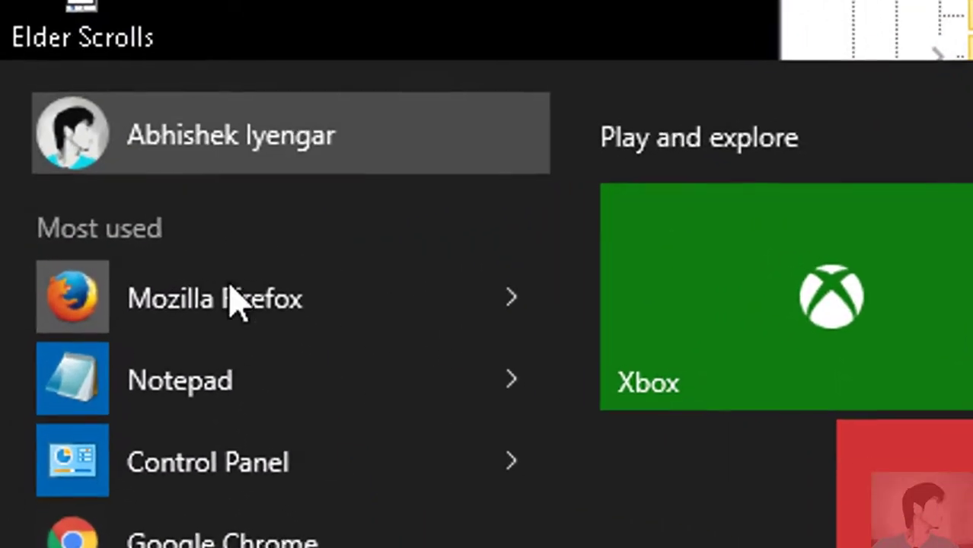
pyautogui.click(122, 184)
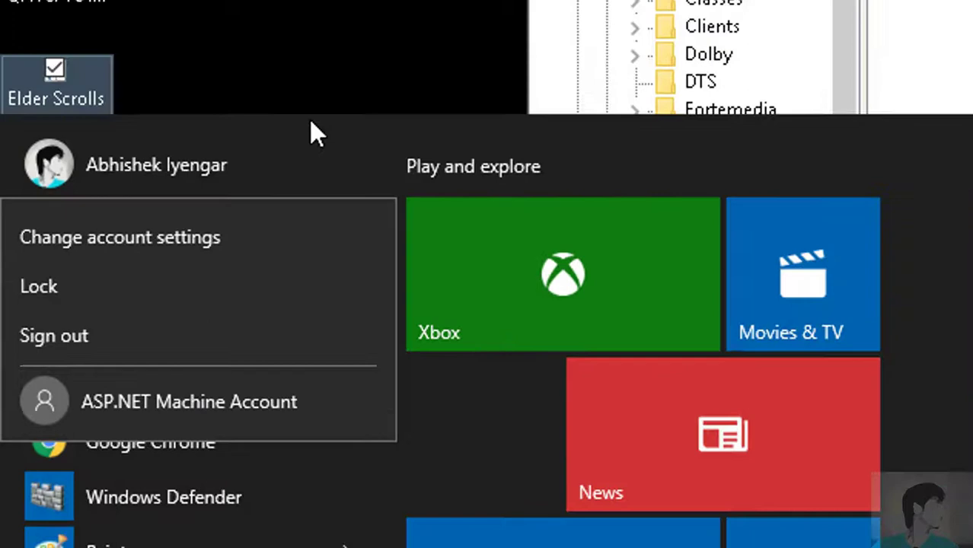
pyautogui.click(472, 57)
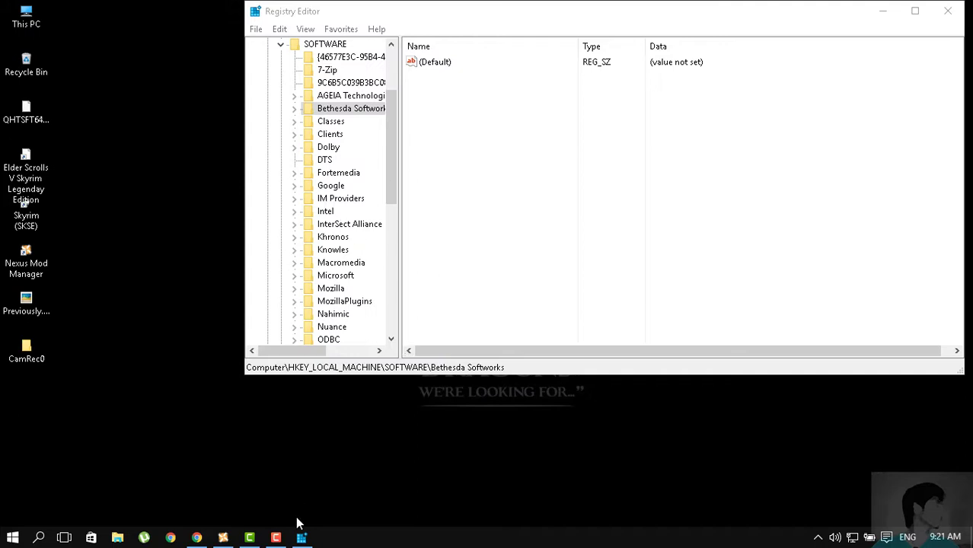
# Verify the Skyrim Directory reads D:\Games\The Elder Scrolls V Skyrim Legendary Edition, then close Settings.
pyautogui.click(224, 537)
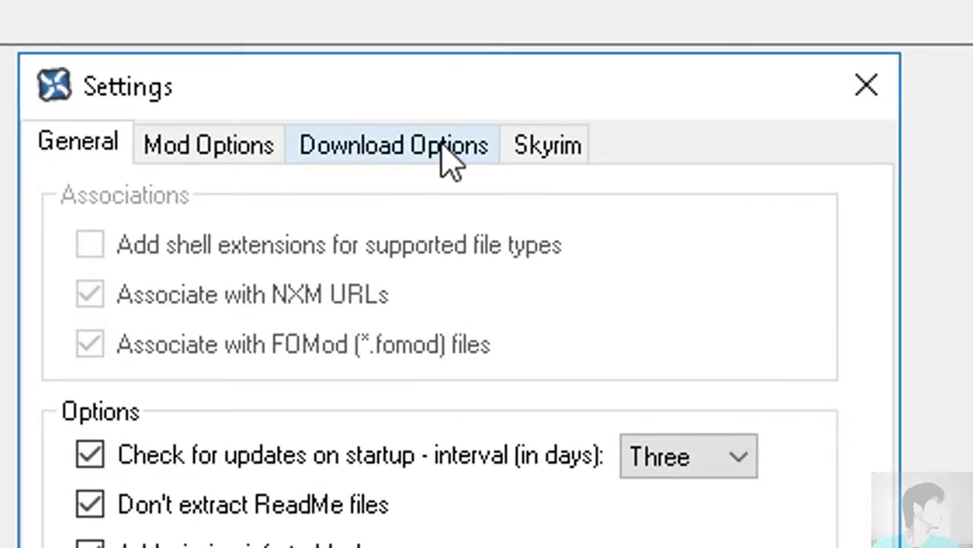
pyautogui.click(545, 160)
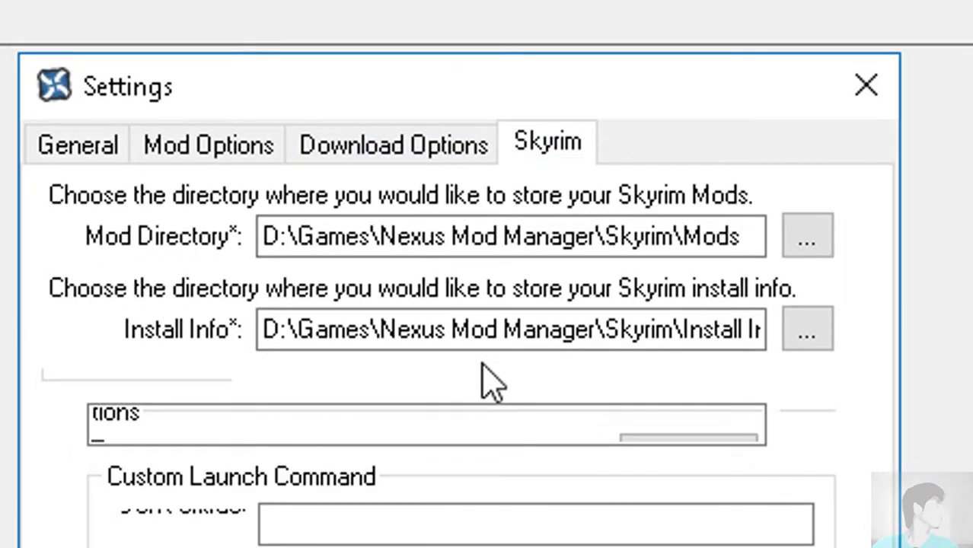
pyautogui.click(439, 422)
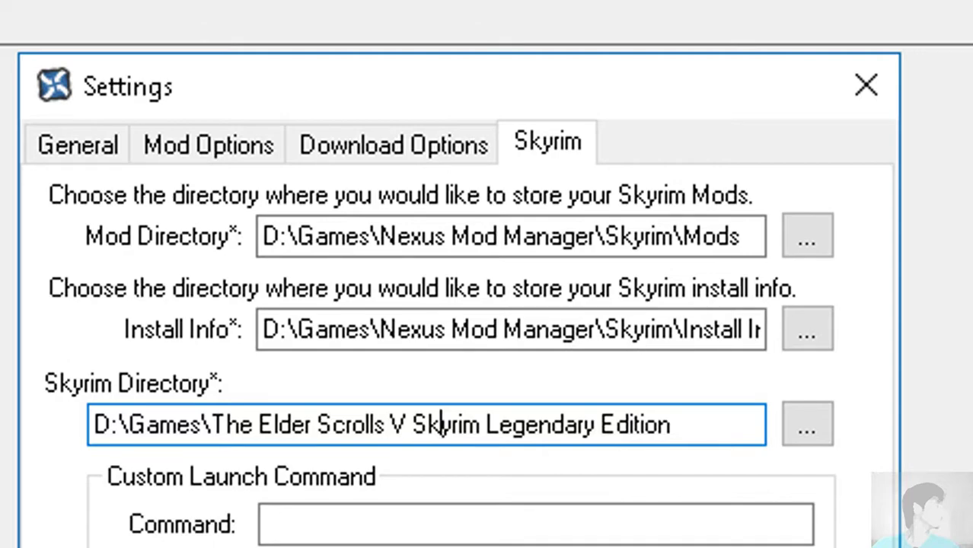
pyautogui.click(866, 85)
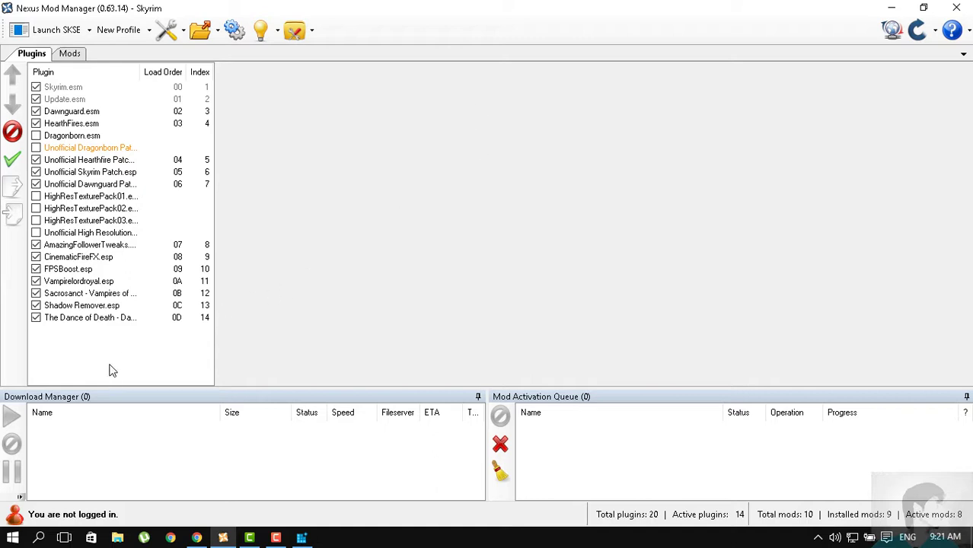
# Box-select all 20 plugins, then switch to the Mods list.
pyautogui.moveTo(109, 371); pyautogui.dragTo(358, 6)
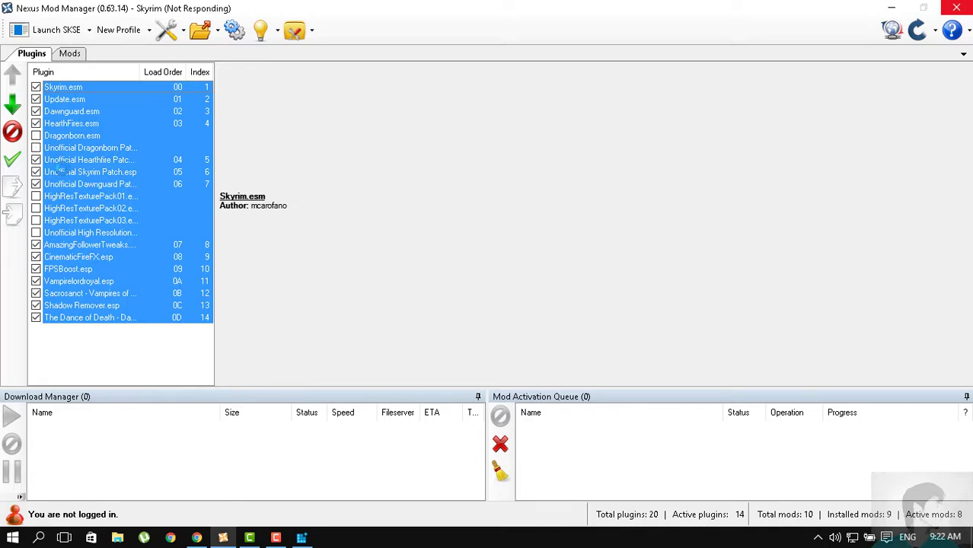
pyautogui.click(68, 51)
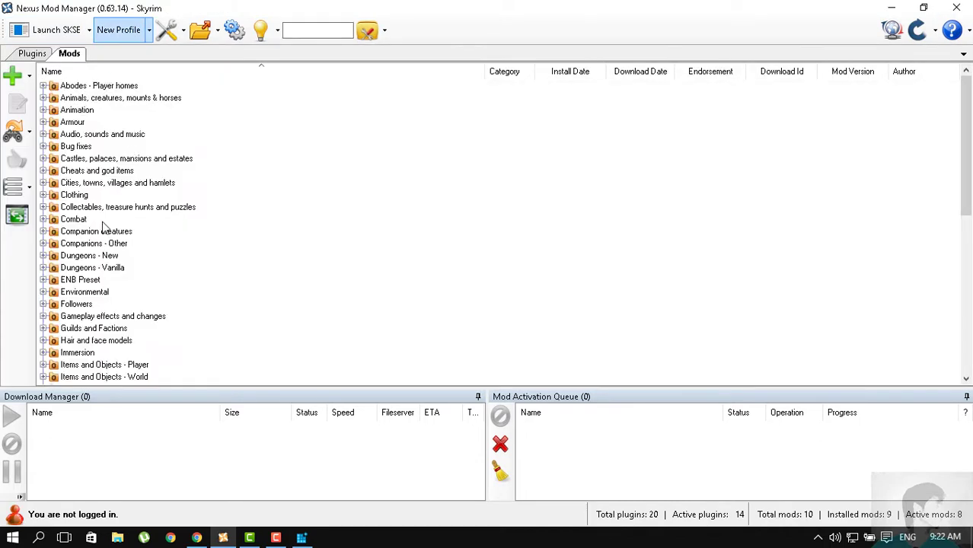
# Expand the Unassigned mod category to review its ten mods, then return to Plugins.
pyautogui.moveTo(972, 130); pyautogui.dragTo(961, 350)
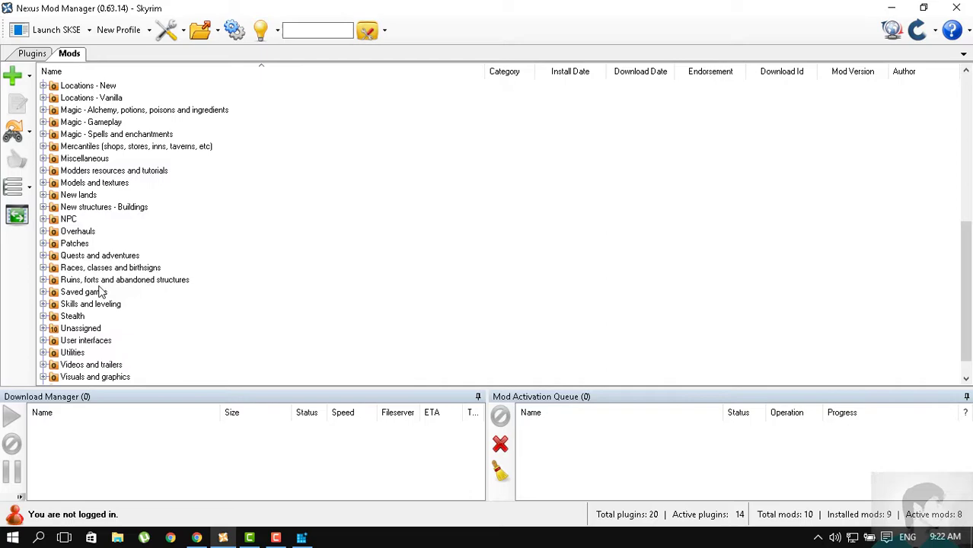
pyautogui.click(44, 328)
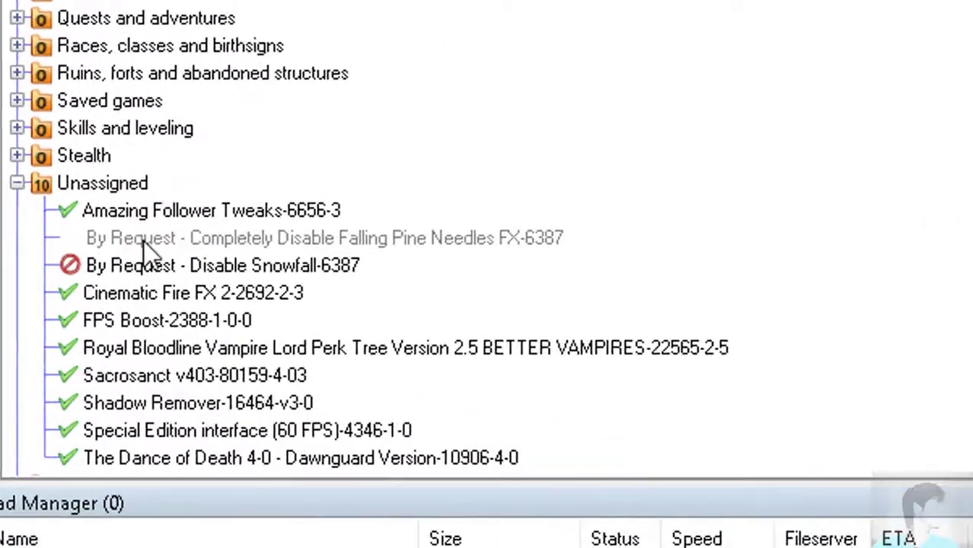
pyautogui.scroll(-2, 191, 206)
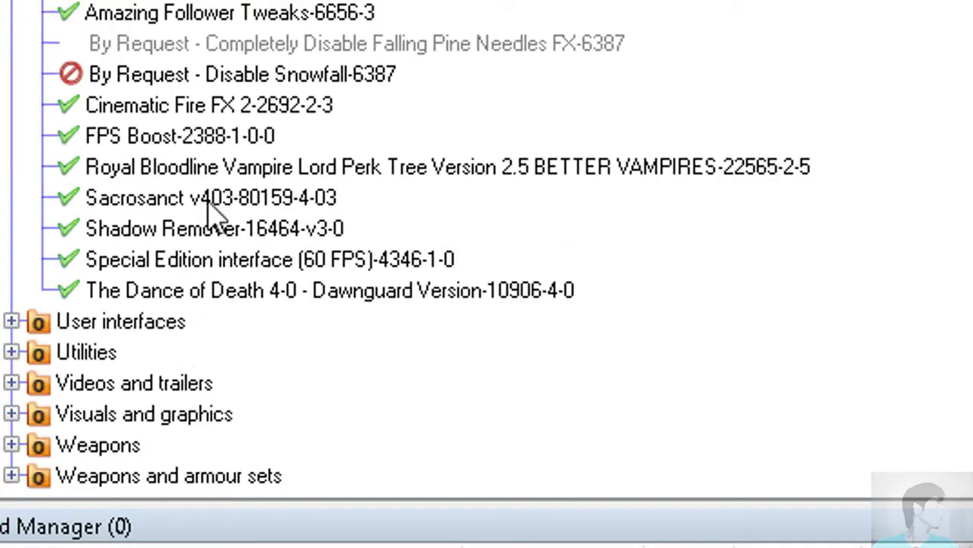
pyautogui.click(122, 120)
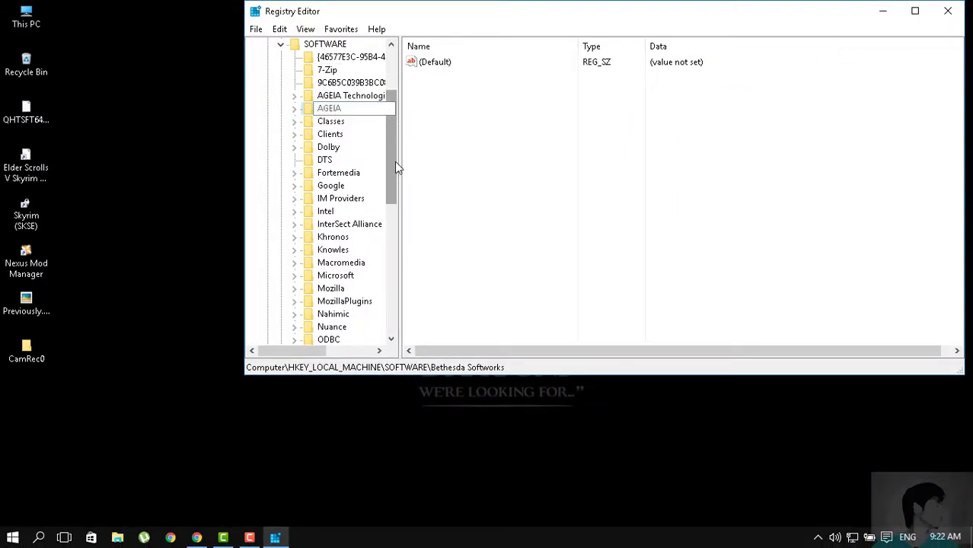
# Expand HKLM\SOFTWARE\WOW6432Node > Bethesda Softworks and select its Skyrim key.
pyautogui.moveTo(396, 154); pyautogui.dragTo(395, 265)
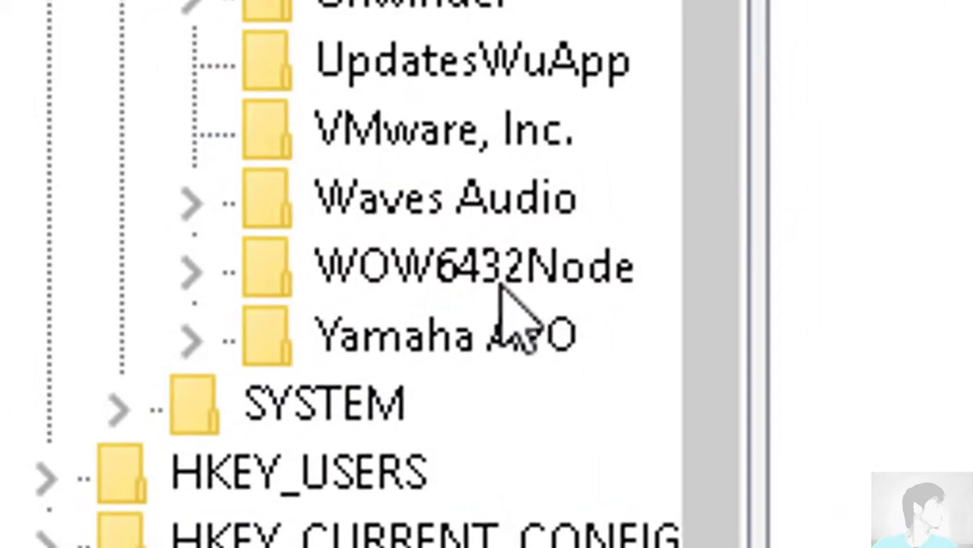
pyautogui.click(218, 271)
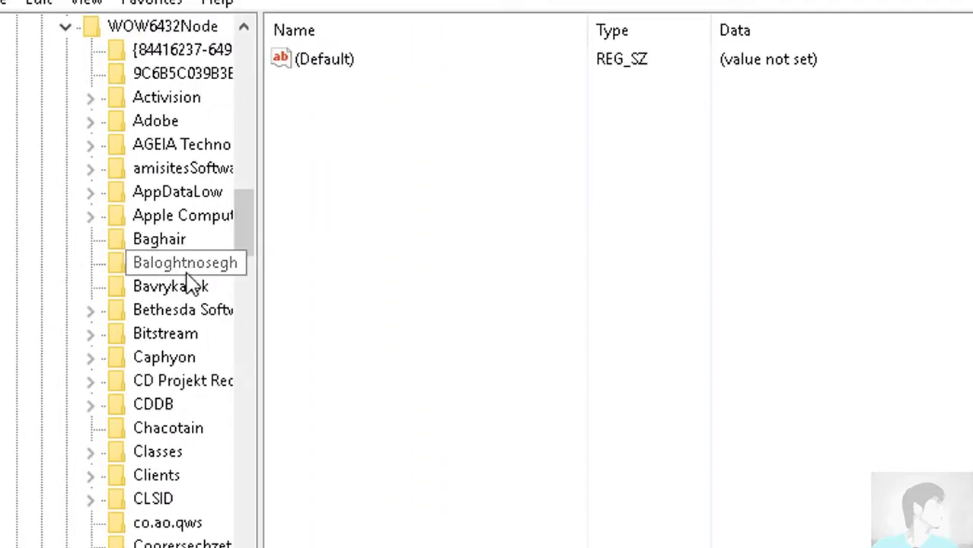
pyautogui.click(172, 315)
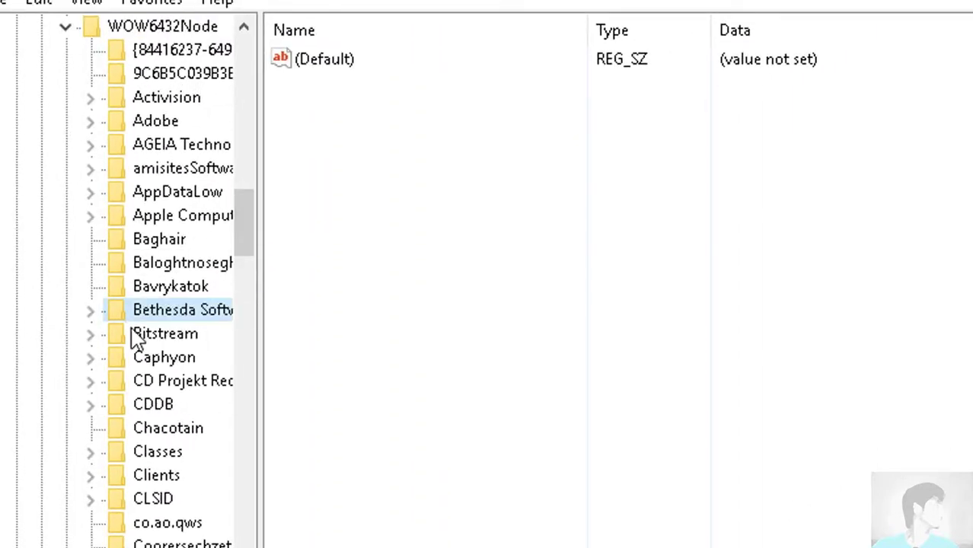
pyautogui.click(91, 312)
pyautogui.click(163, 333)
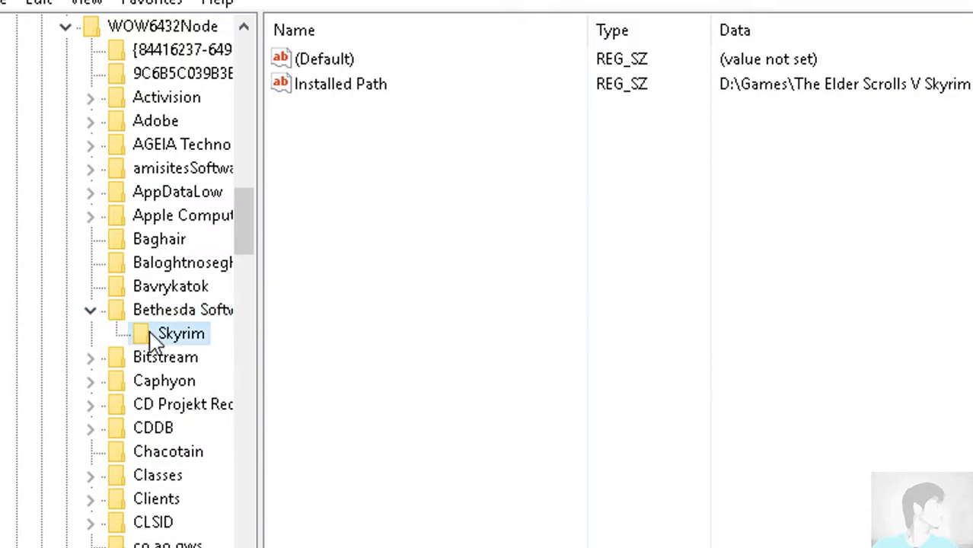
# Review the WOW6432Node Skyrim Installed Path data, confirm it, and collapse Bethesda Softworks.
pyautogui.click(370, 89)
pyautogui.doubleClick(372, 95)
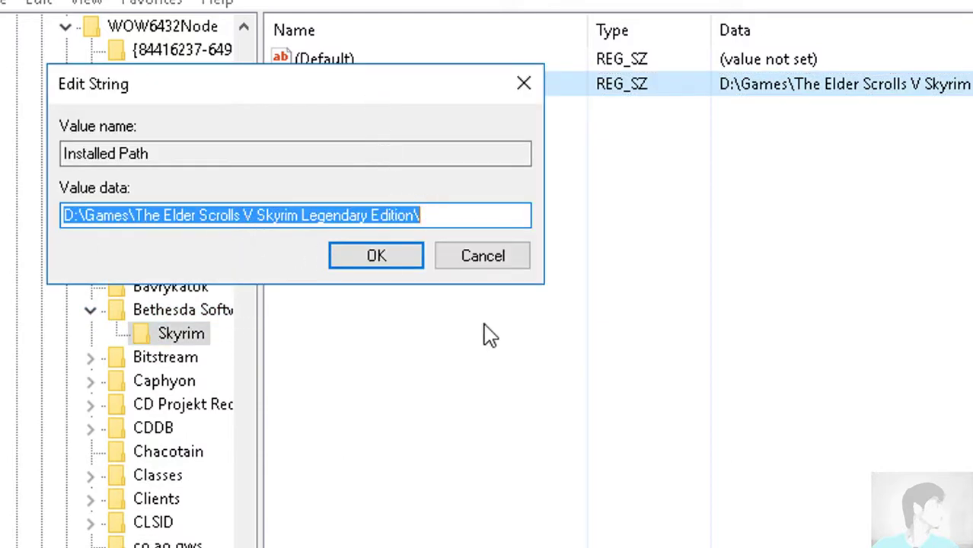
pyautogui.click(389, 266)
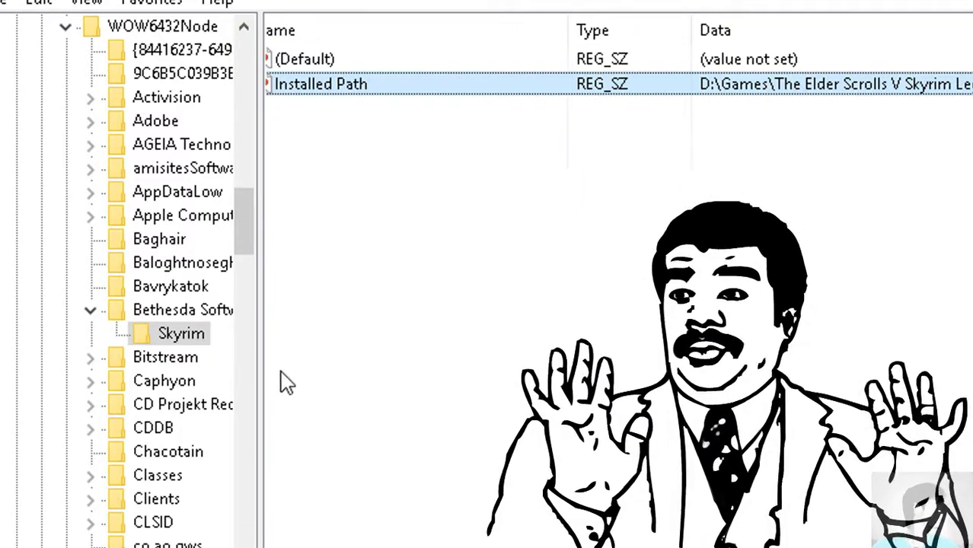
pyautogui.click(91, 311)
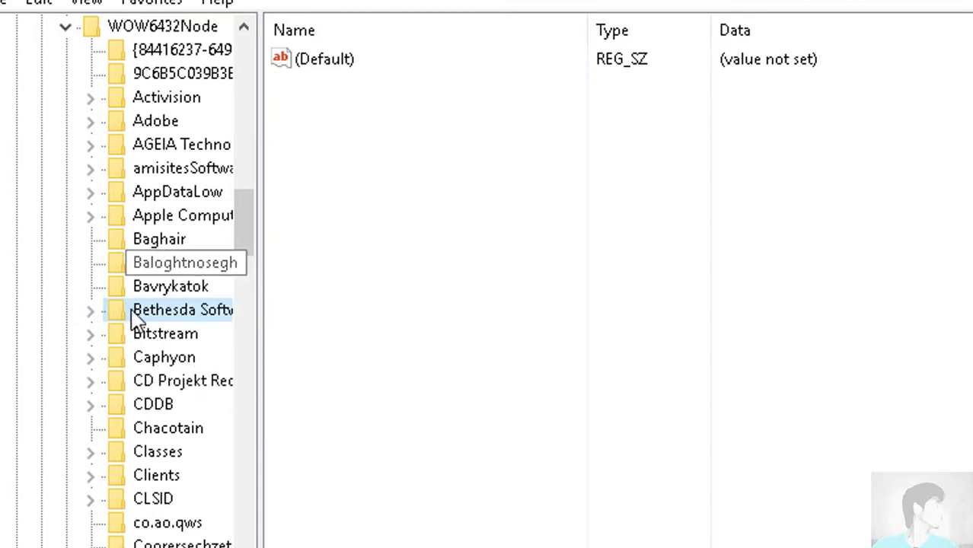
# Collapse WOW6432Node and return to the HKLM\SOFTWARE key.
pyautogui.moveTo(244, 244); pyautogui.dragTo(239, 179)
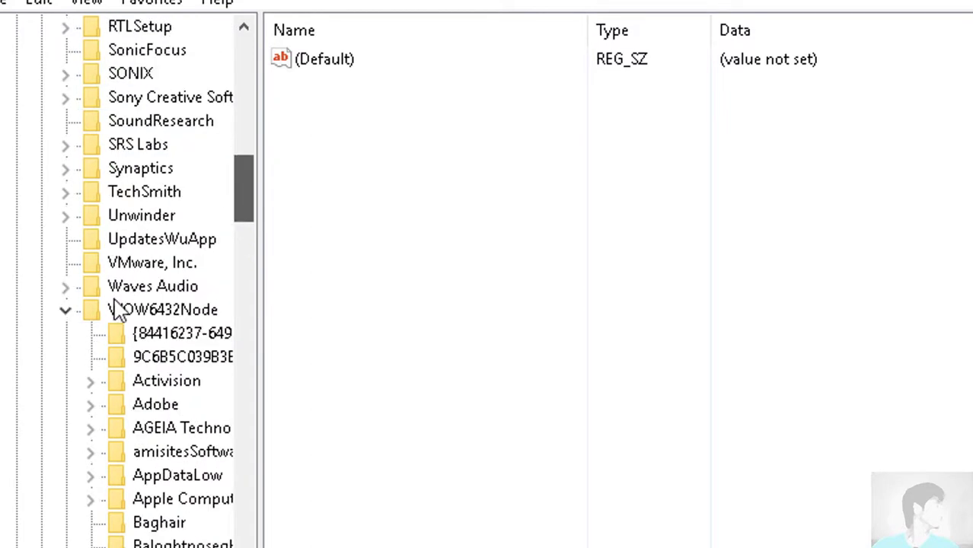
pyautogui.click(68, 310)
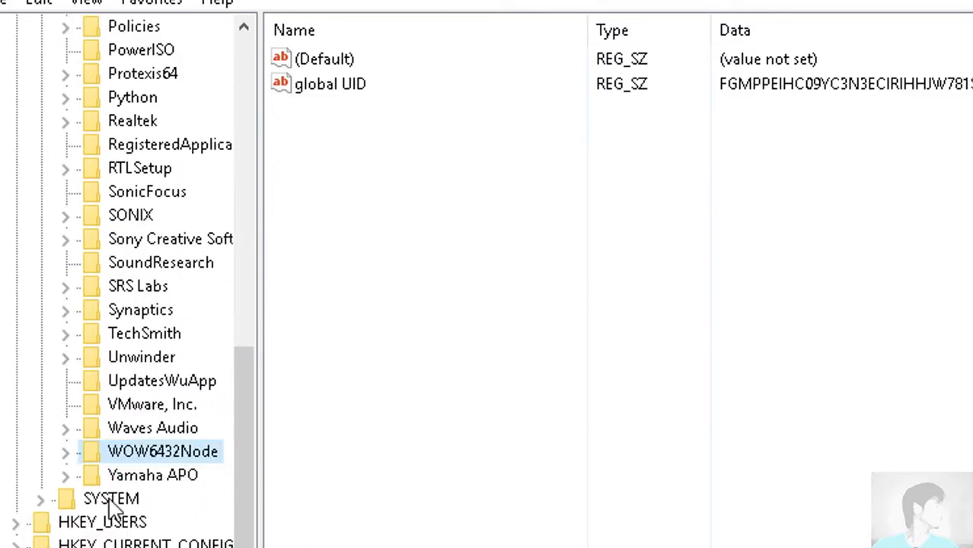
pyautogui.scroll(12, 99, 456)
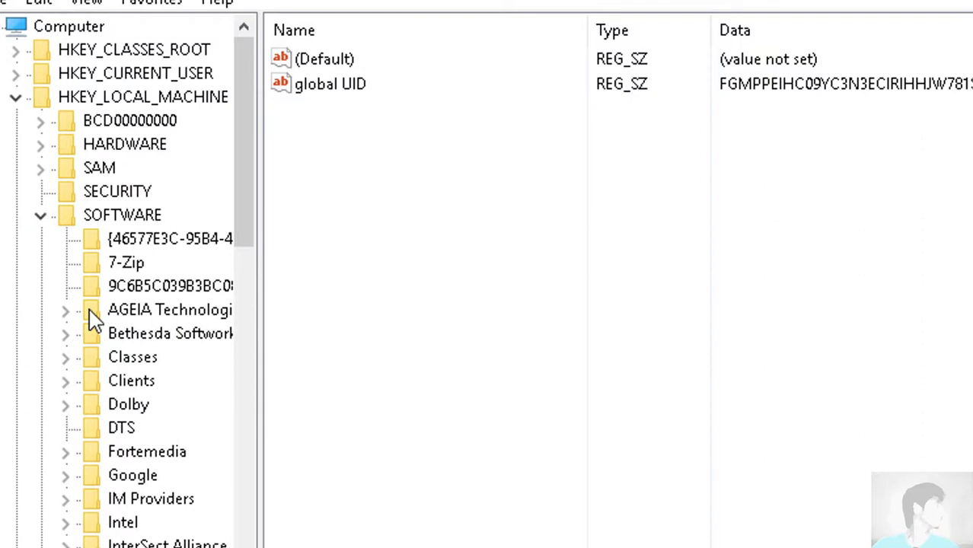
pyautogui.click(90, 219)
pyautogui.rightClick(90, 221)
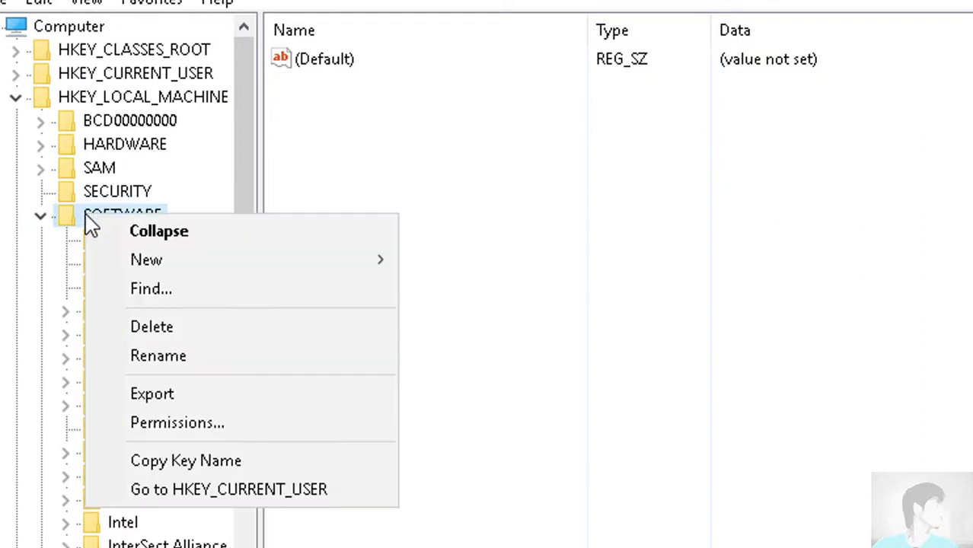
pyautogui.moveTo(130, 264)
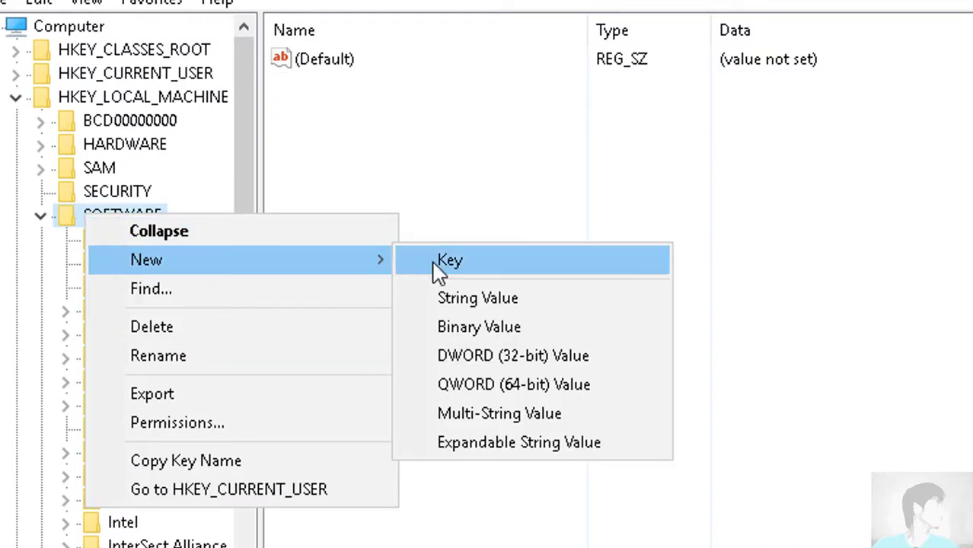
pyautogui.click(431, 186)
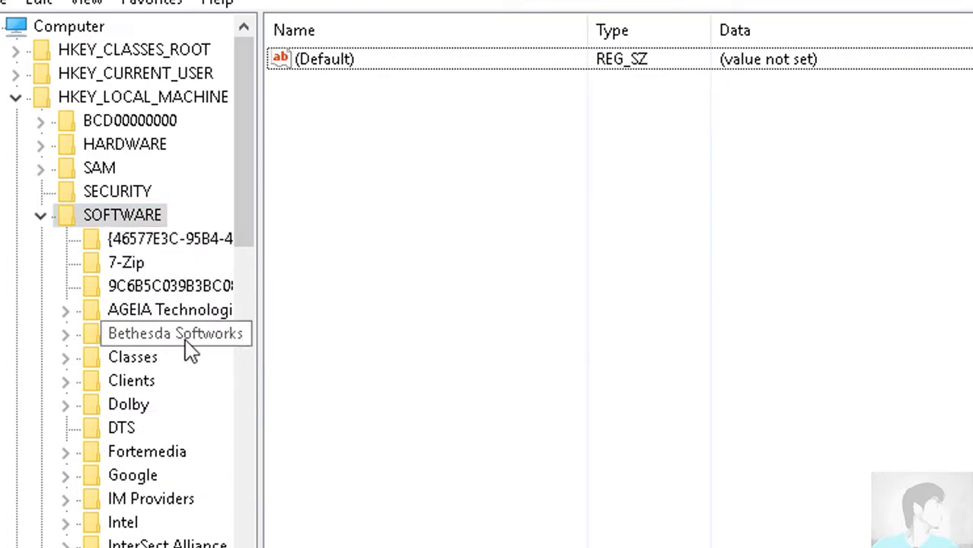
# Expand Bethesda Softworks under SOFTWARE and select its Skyrim key.
pyautogui.doubleClick(213, 340)
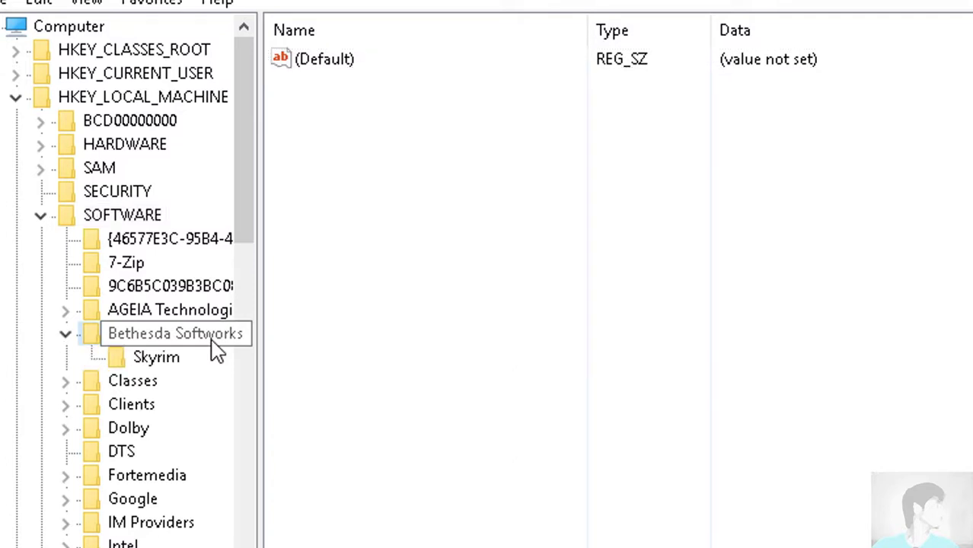
pyautogui.rightClick(161, 341)
pyautogui.moveTo(213, 382)
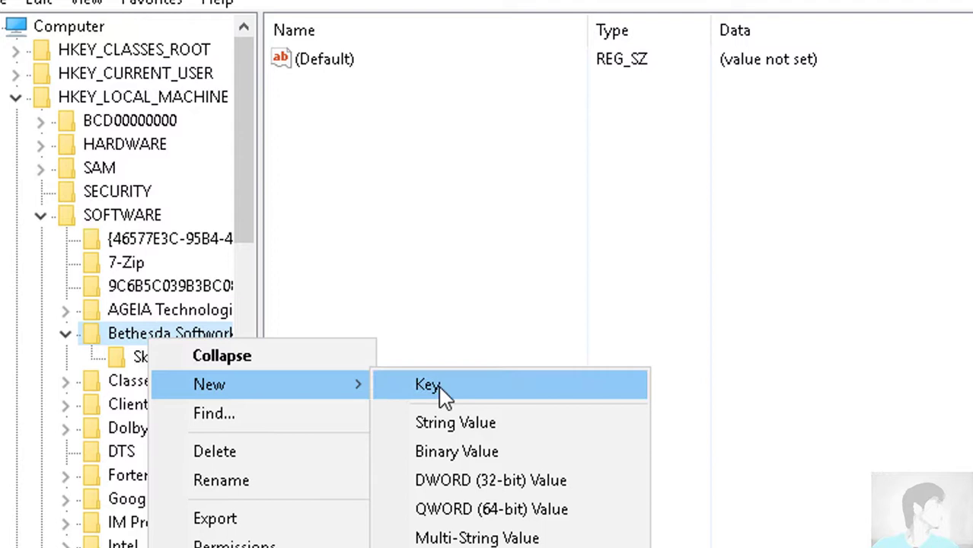
pyautogui.click(273, 304)
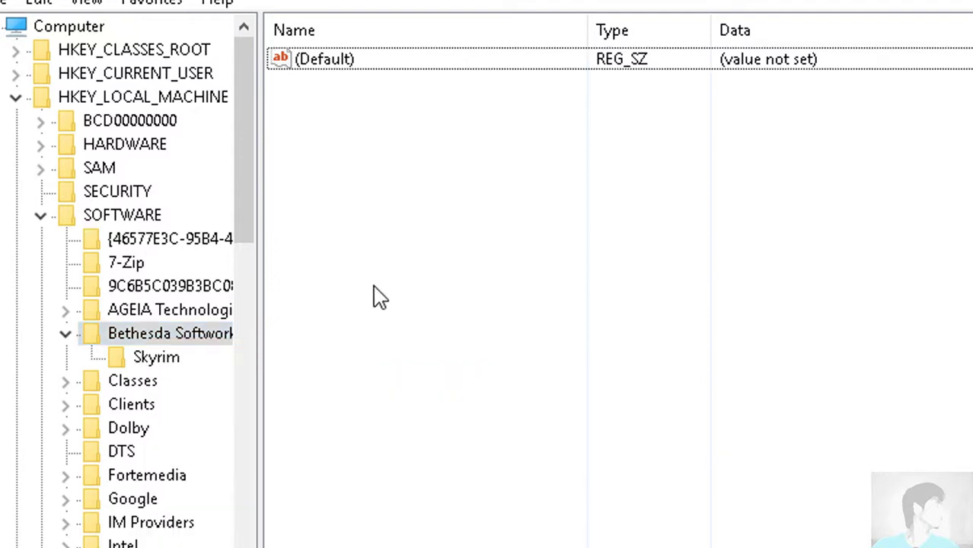
pyautogui.click(158, 360)
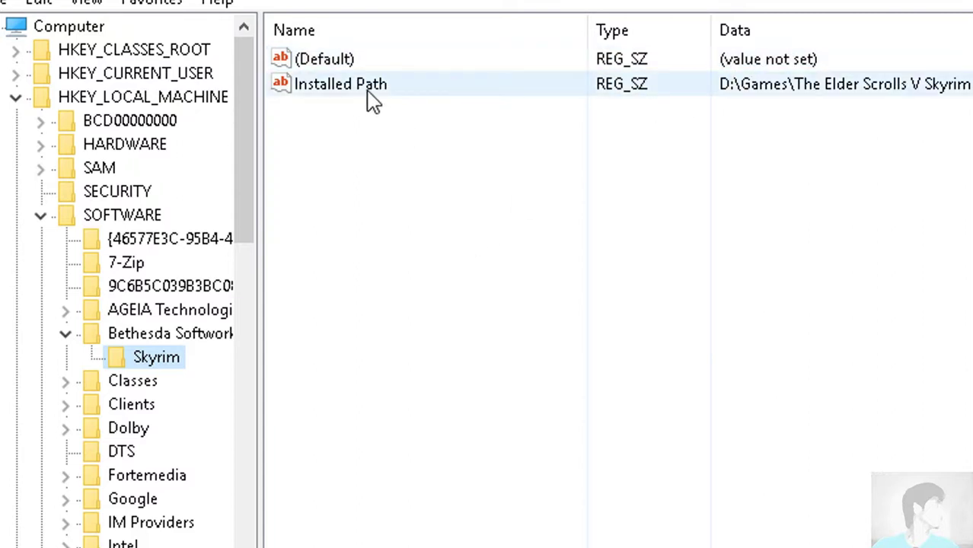
# Add a new string value to the Skyrim key, keeping the default name New Value #1.
pyautogui.rightClick(364, 224)
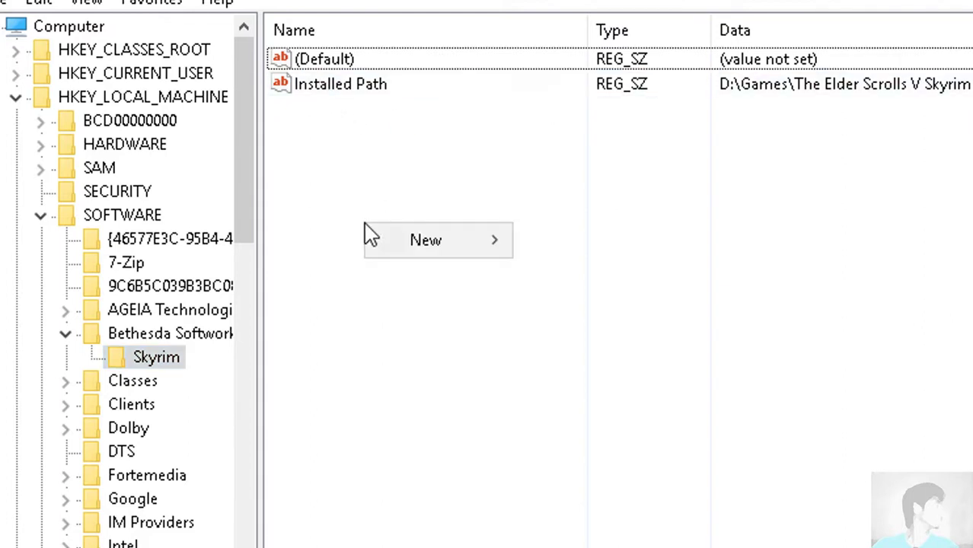
pyautogui.moveTo(411, 249)
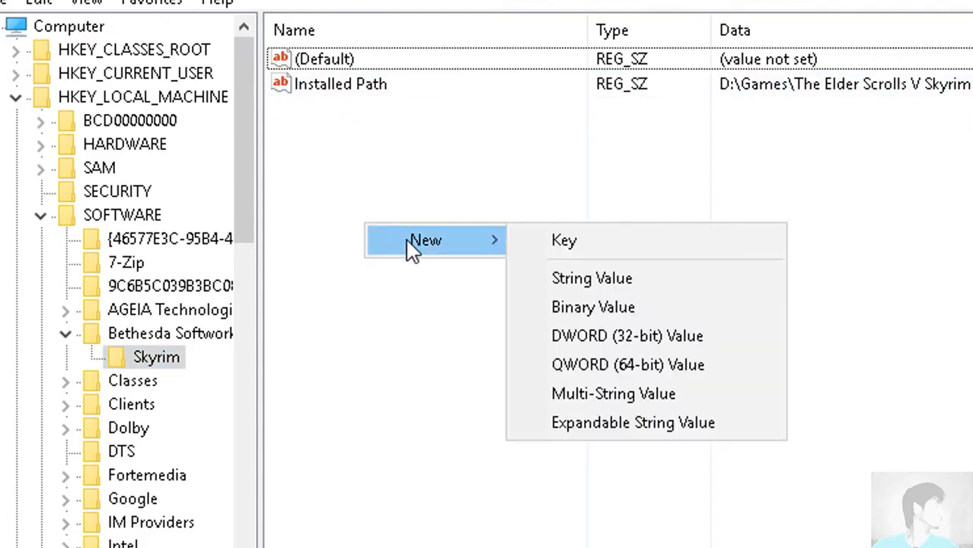
pyautogui.click(651, 275)
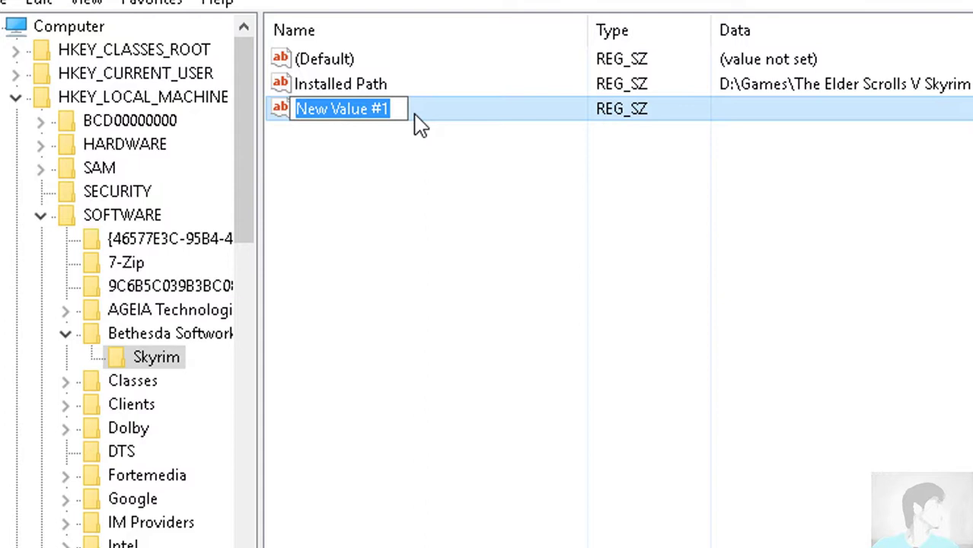
pyautogui.press('Return')
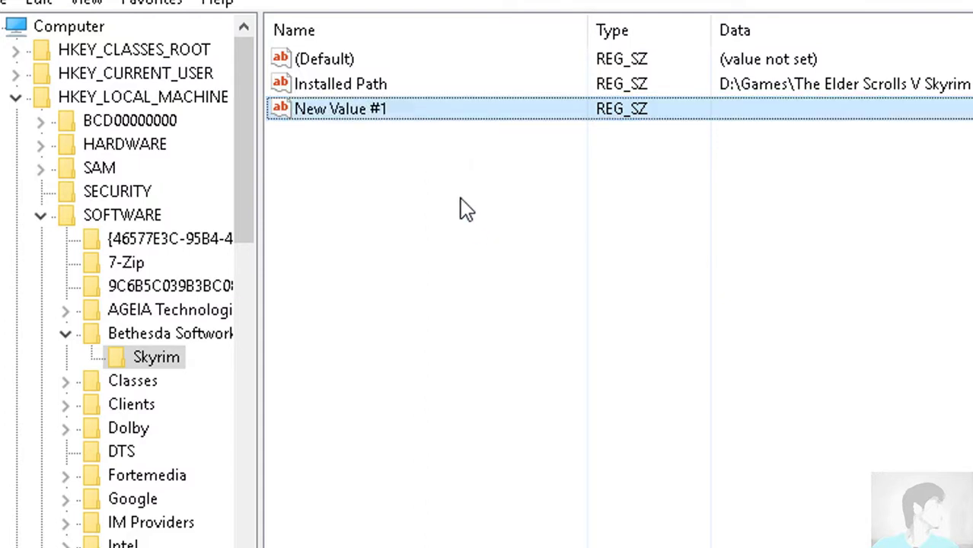
# Delete New Value #1 and open Installed Path (D:\Games\The Elder Scrolls V Skyrim Legendary Edition) for editing.
pyautogui.rightClick(423, 111)
pyautogui.click(460, 191)
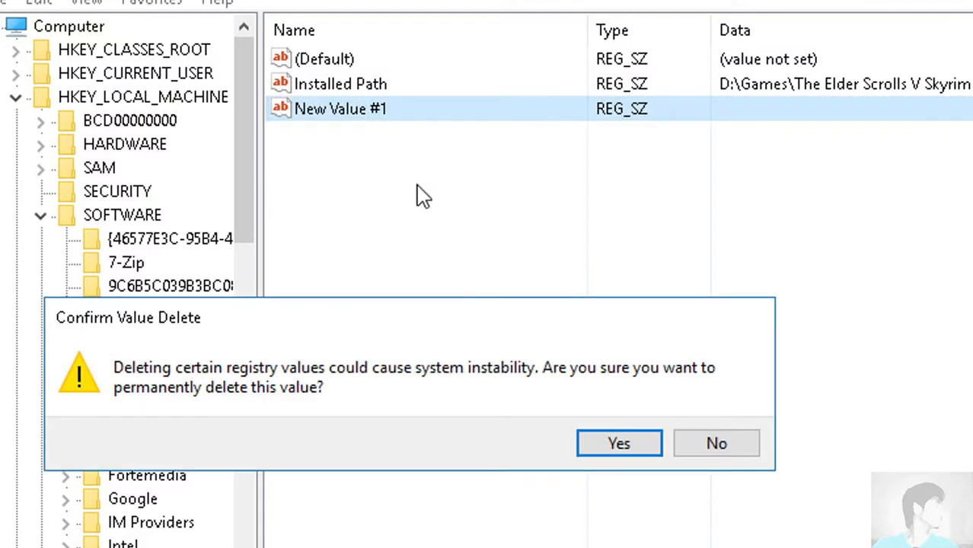
pyautogui.click(619, 444)
pyautogui.doubleClick(370, 88)
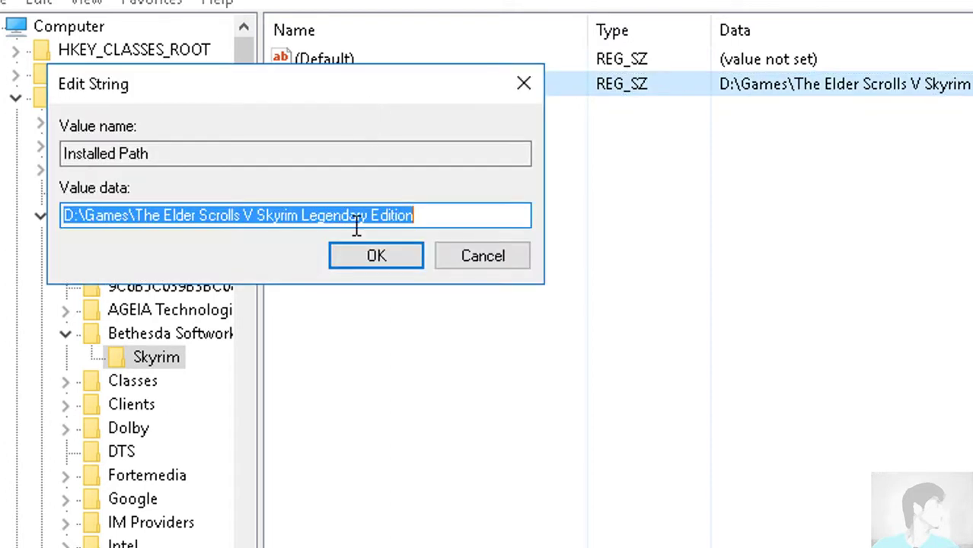